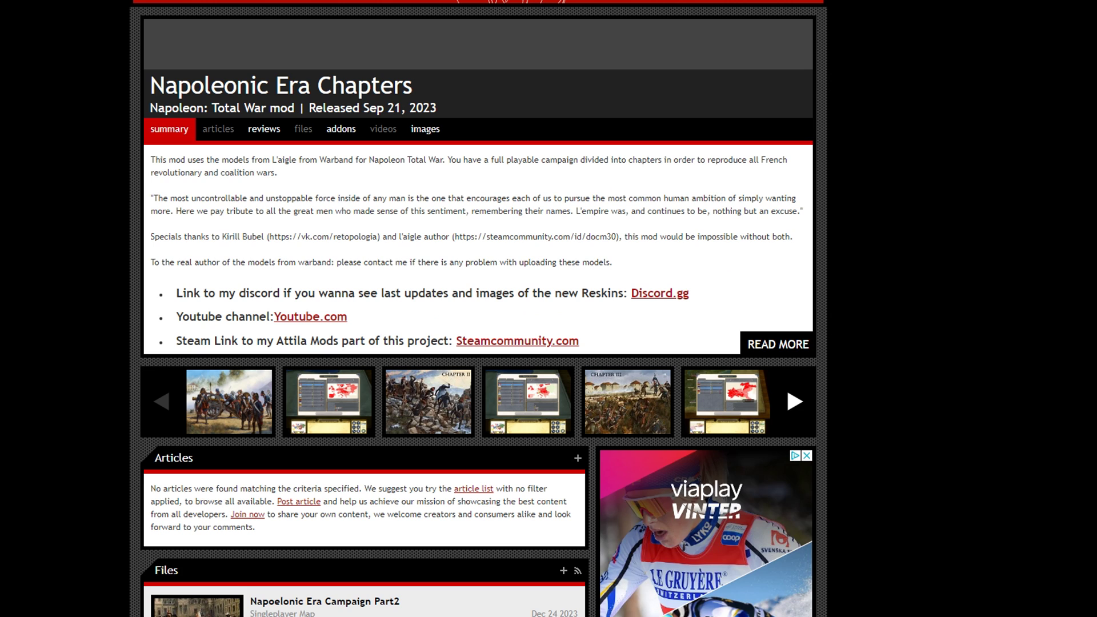
Open the add-ons list of the Napoleonic Era Chapters mod and look through the available campaign, submod and text files
scroll(103, 272, up, 3)
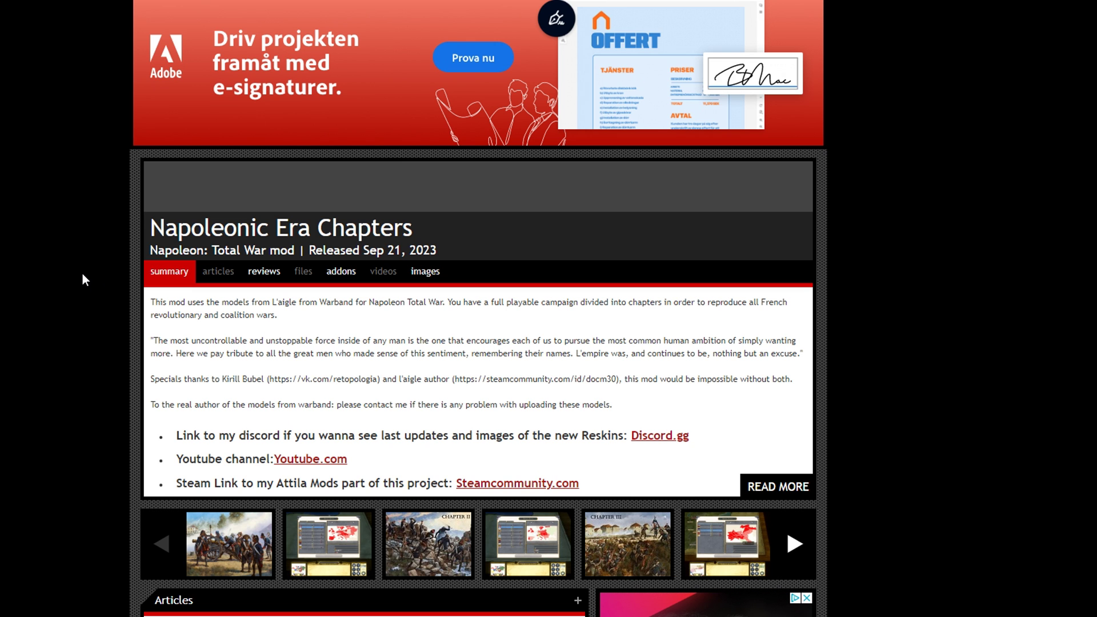
scroll(82, 273, down, 1)
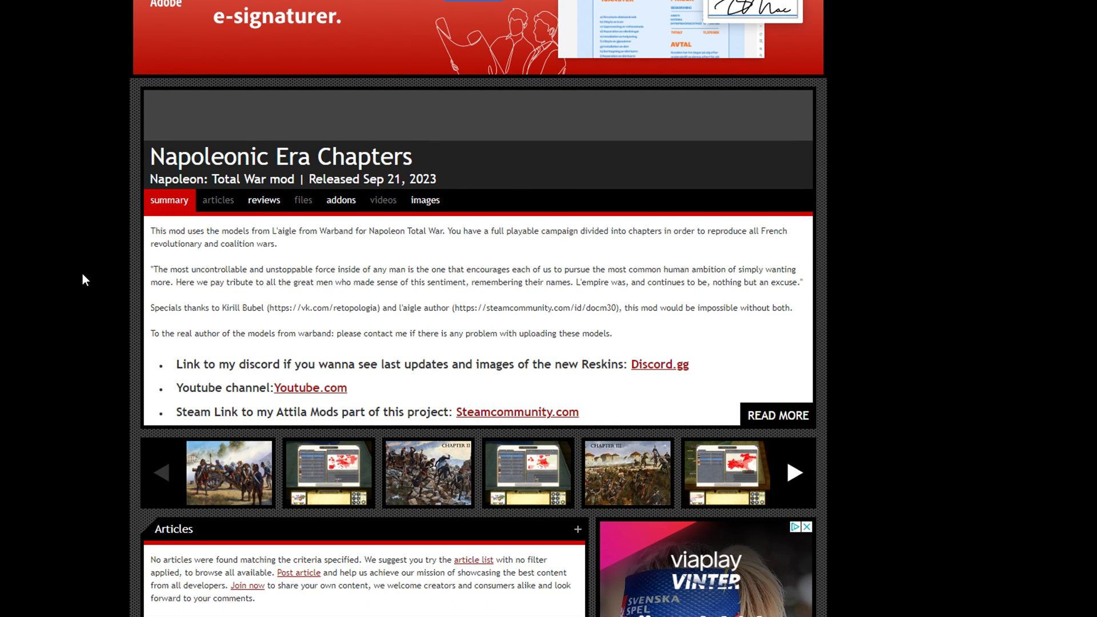
click(341, 200)
scroll(172, 301, down, 5)
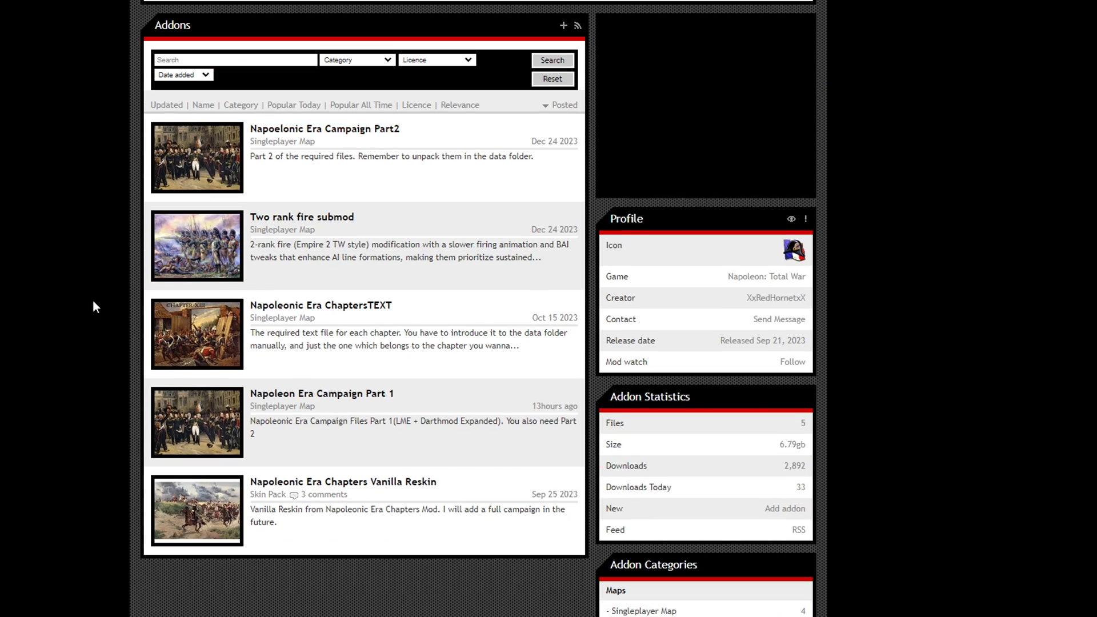
scroll(58, 315, up, 3)
scroll(16, 334, down, 3)
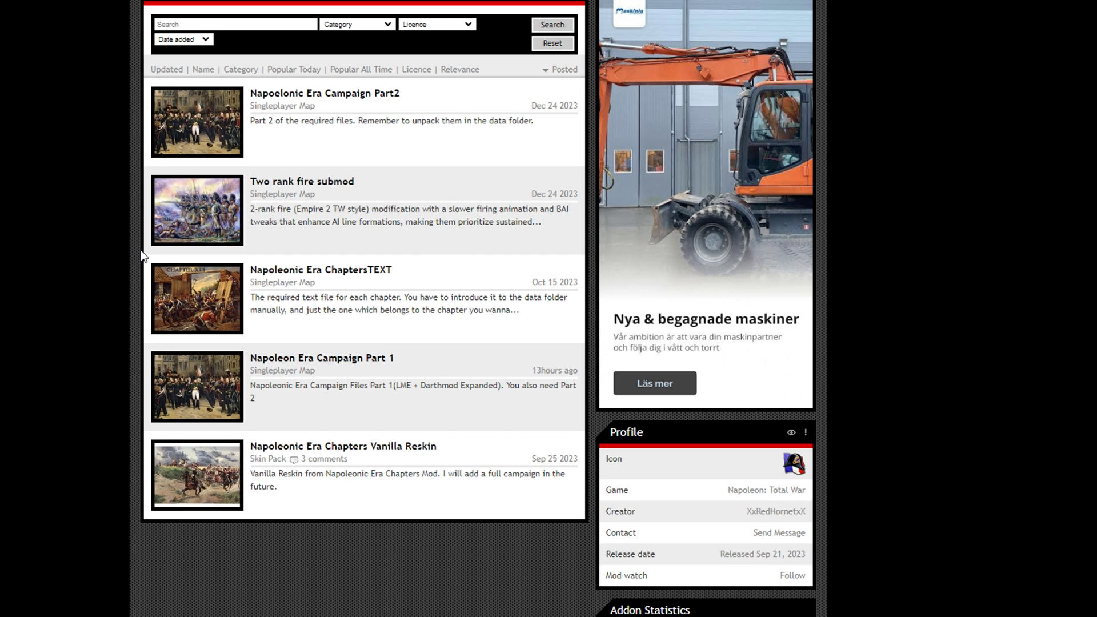
Go to the download page of Napoleon Total War Mod Manager Version 1.5
key(alt+Left)
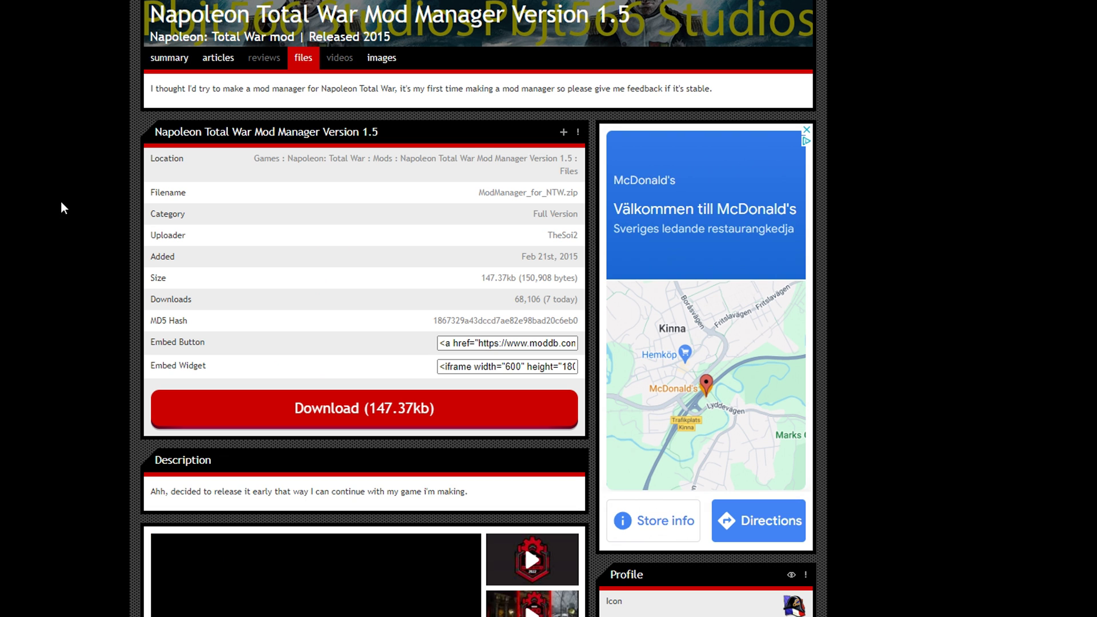
scroll(60, 207, up, 1)
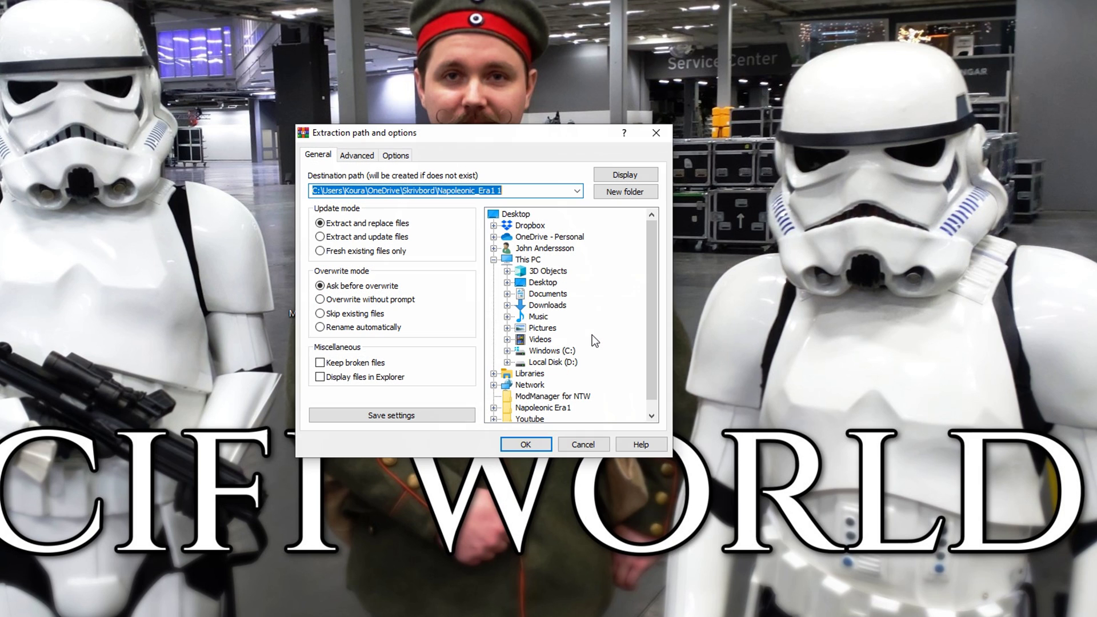
Expand the Windows (C:) drive and its Program Files (x86) folder in the extraction destination tree
scroll(581, 318, down, 1)
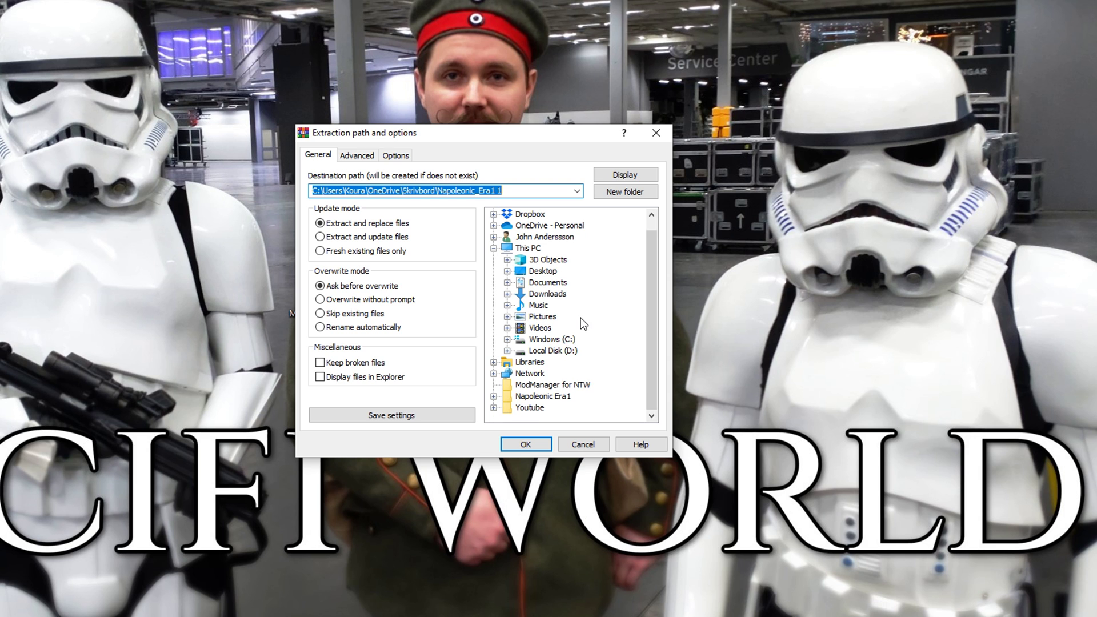
click(507, 339)
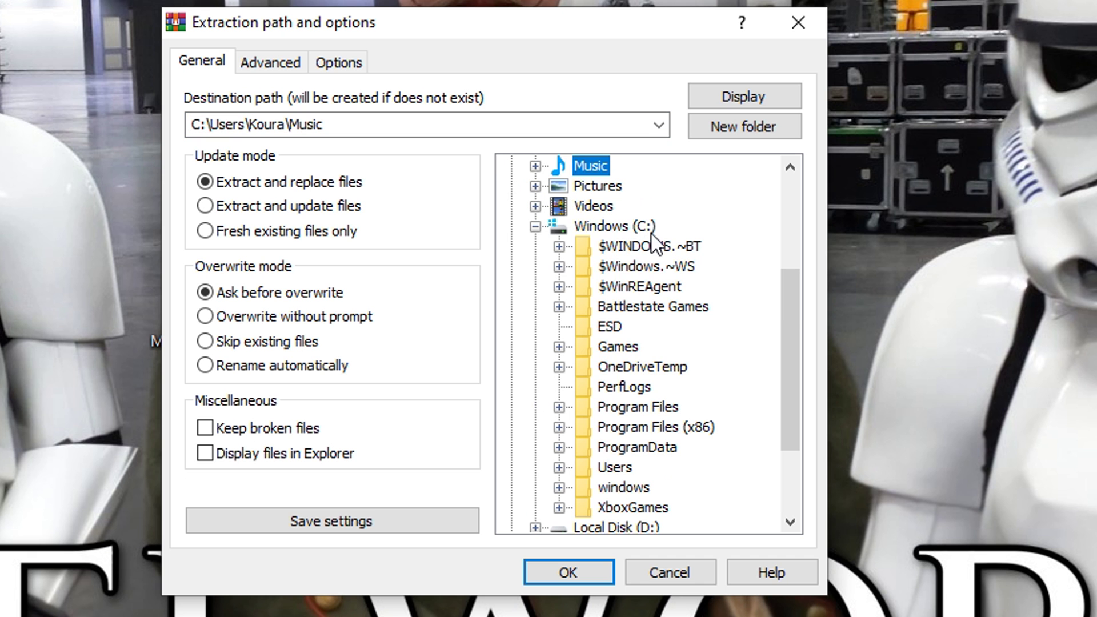
scroll(654, 240, down, 2)
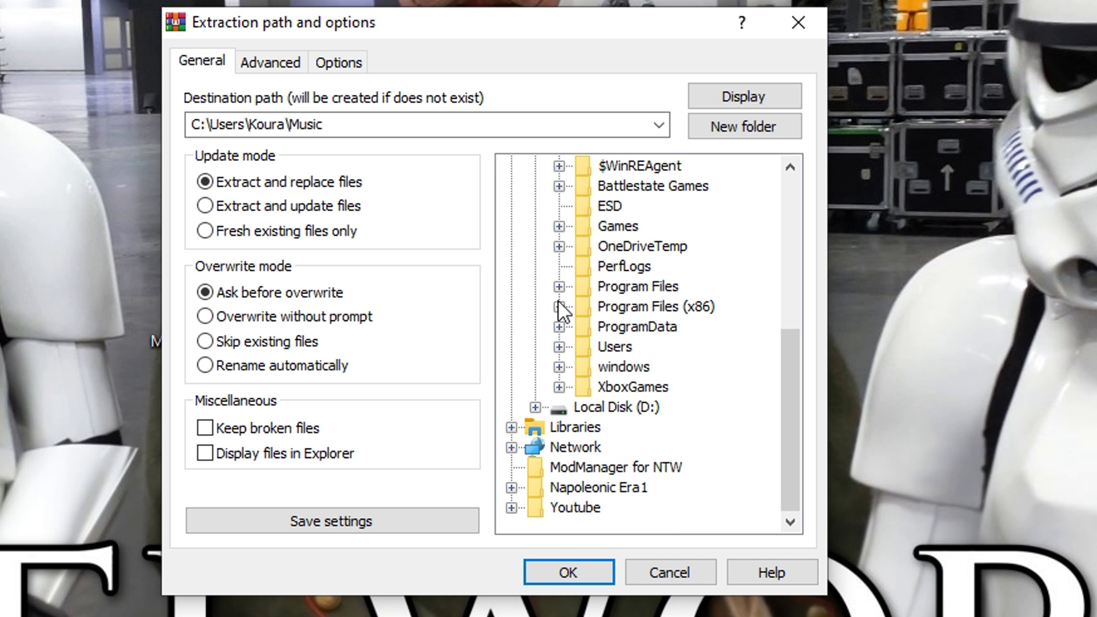
scroll(563, 308, up, 2)
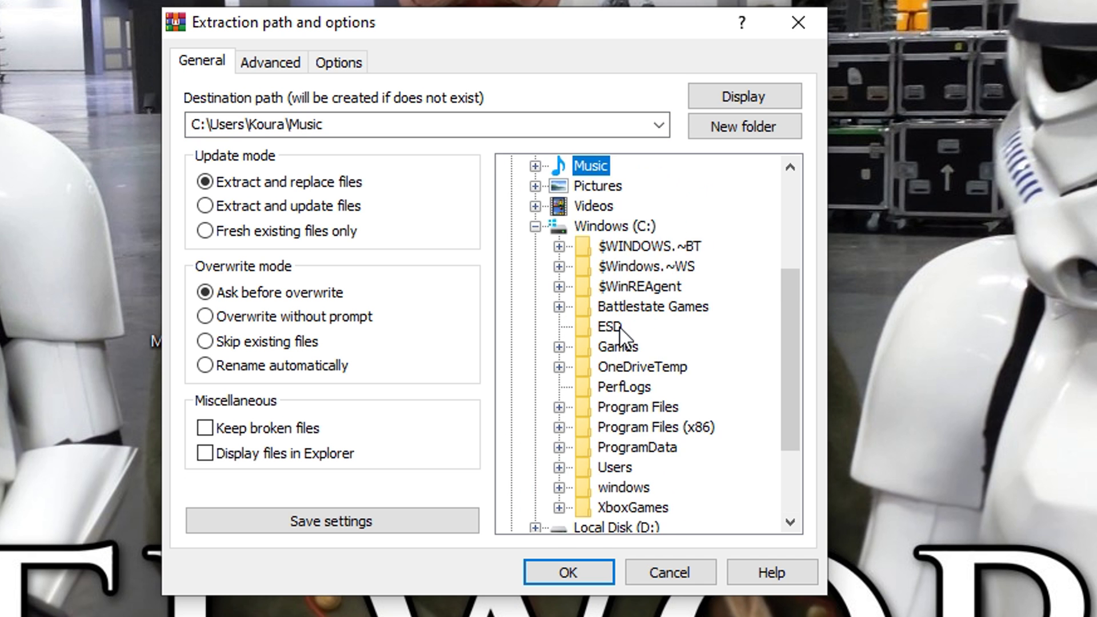
click(560, 427)
scroll(676, 292, down, 2)
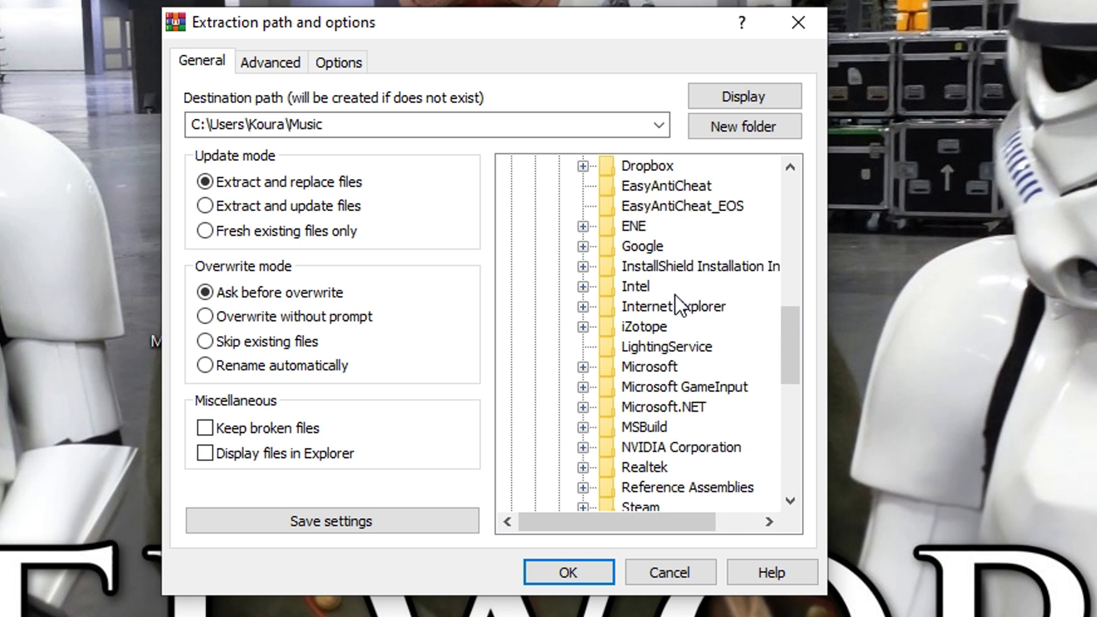
scroll(675, 296, down, 3)
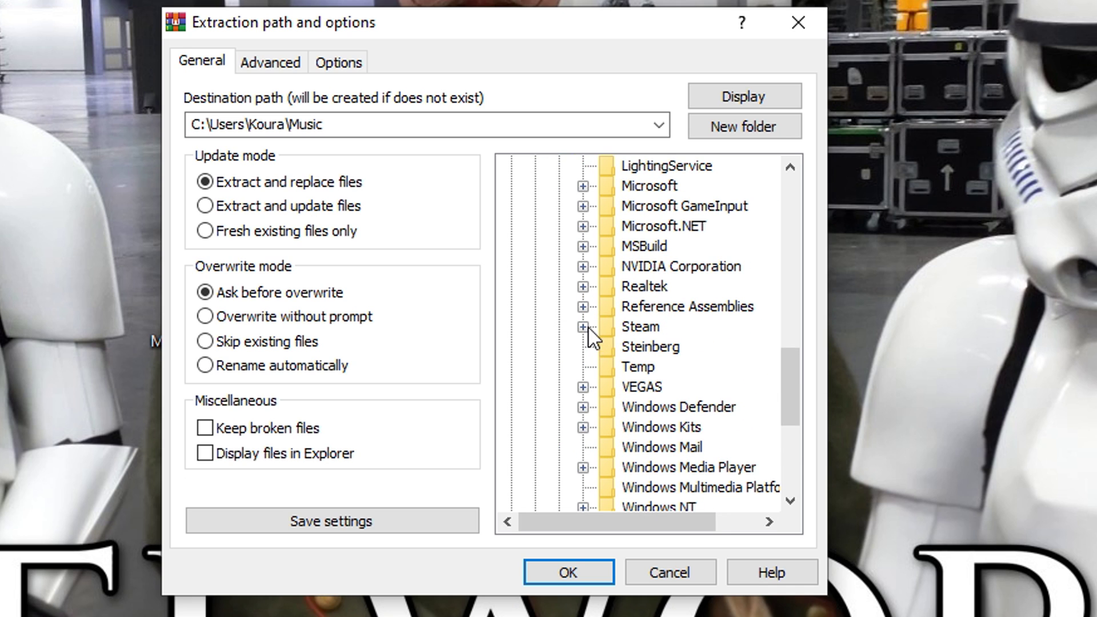
Set the extraction destination to the data folder under Steam\steamapps\common\Napoleon Total War
click(583, 327)
scroll(683, 332, down, 3)
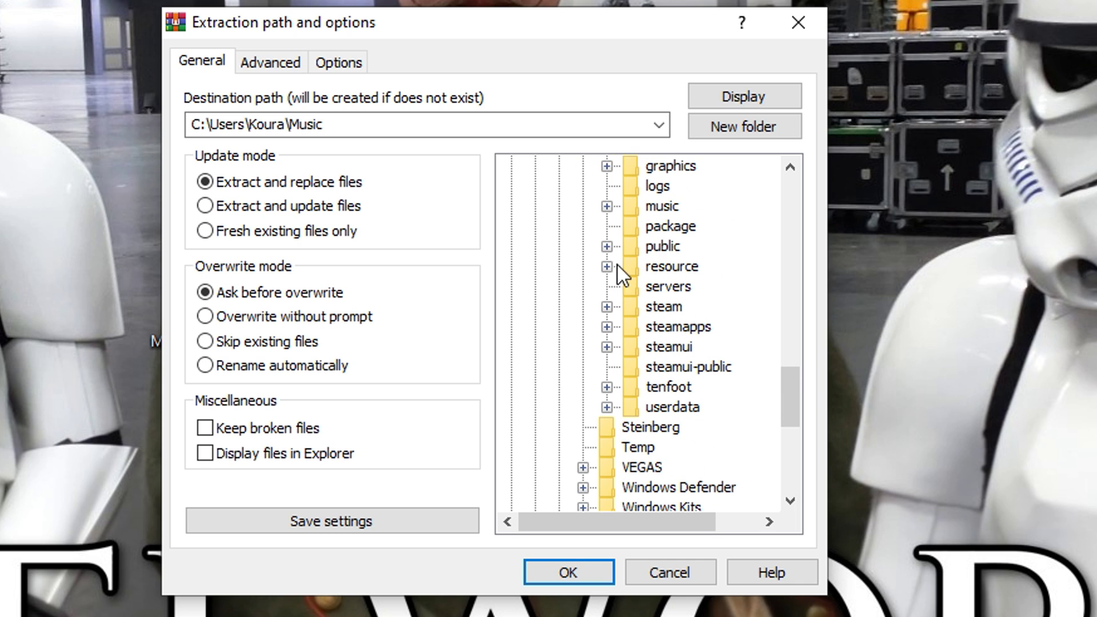
click(606, 327)
click(631, 347)
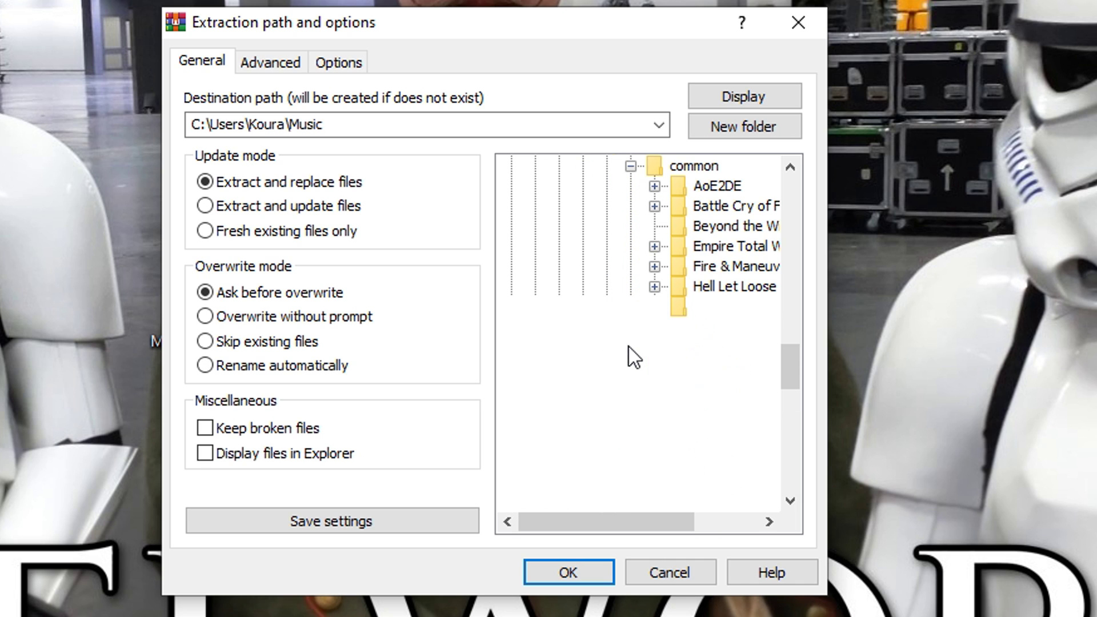
drag(623, 518, 696, 517)
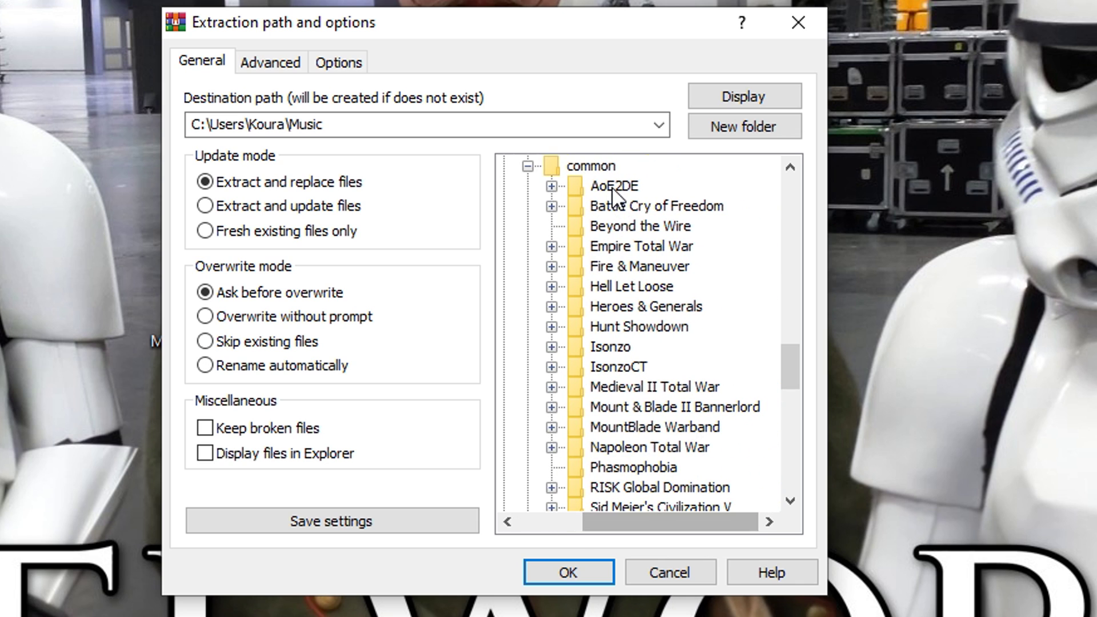
scroll(640, 292, down, 4)
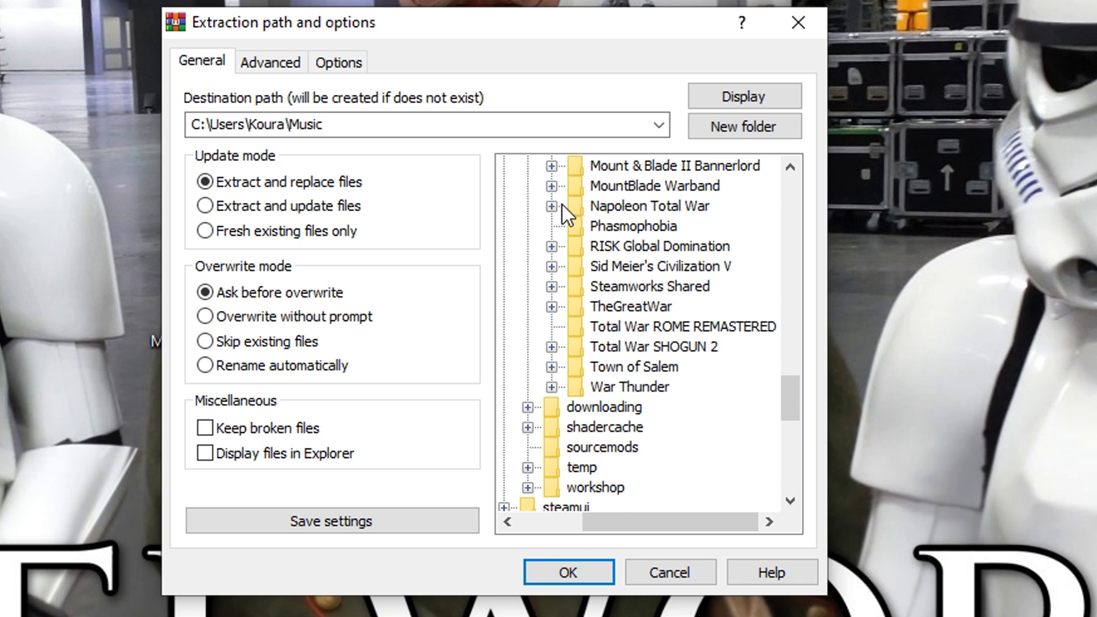
click(552, 206)
Review the folder path in the destination tree from Windows (C:) through Program Files (x86) and Steam to Napoleon Total War's data folder
scroll(692, 360, up, 15)
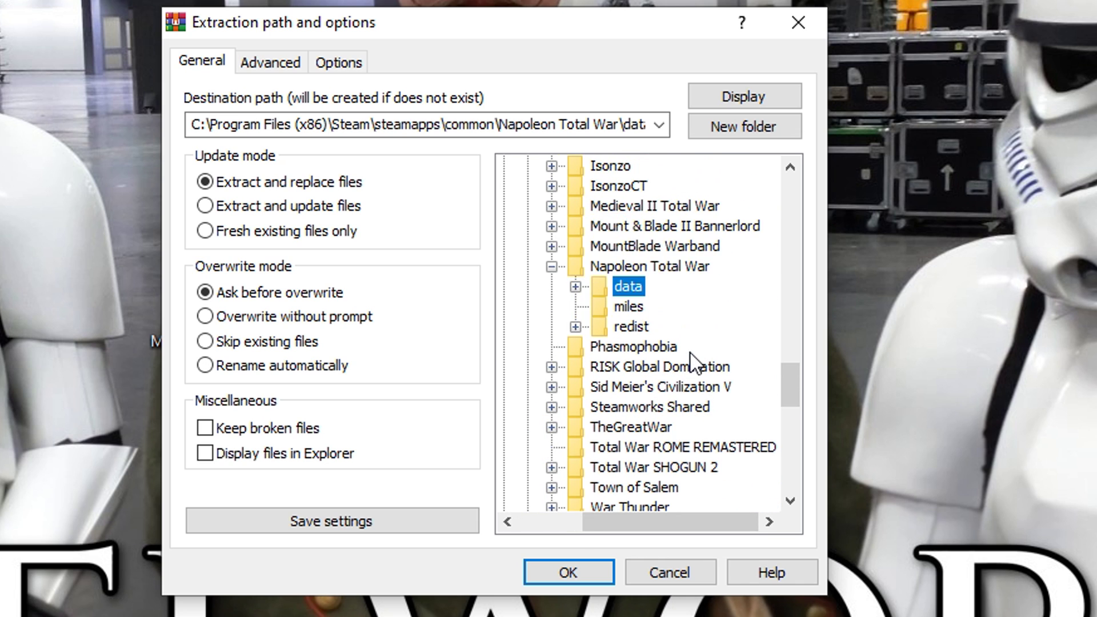
scroll(696, 522, left, 3)
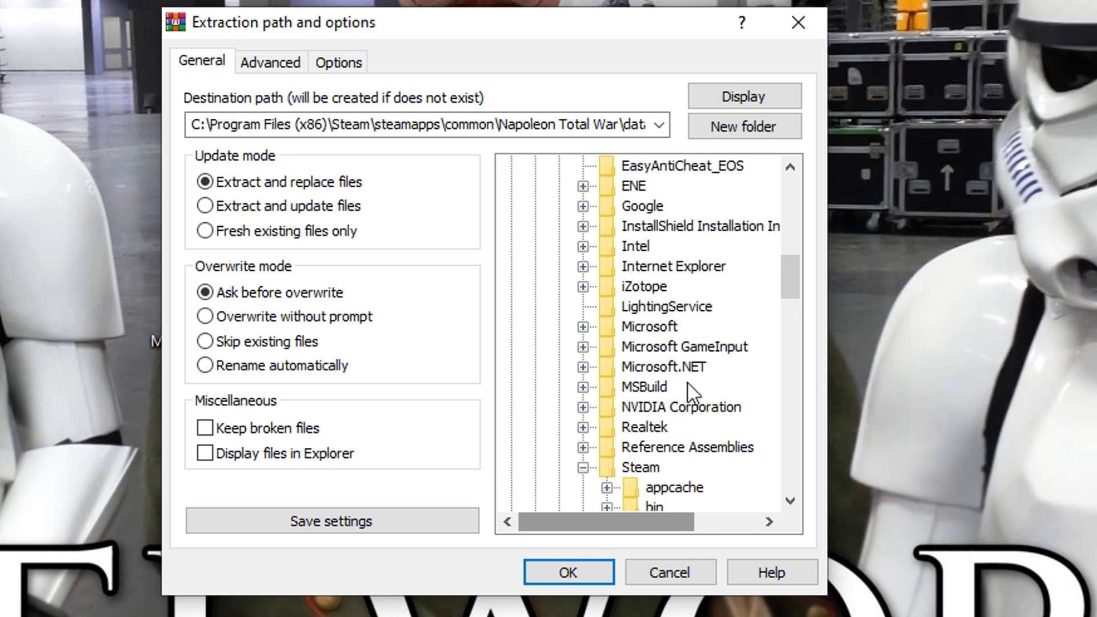
scroll(689, 383, up, 12)
scroll(688, 385, down, 2)
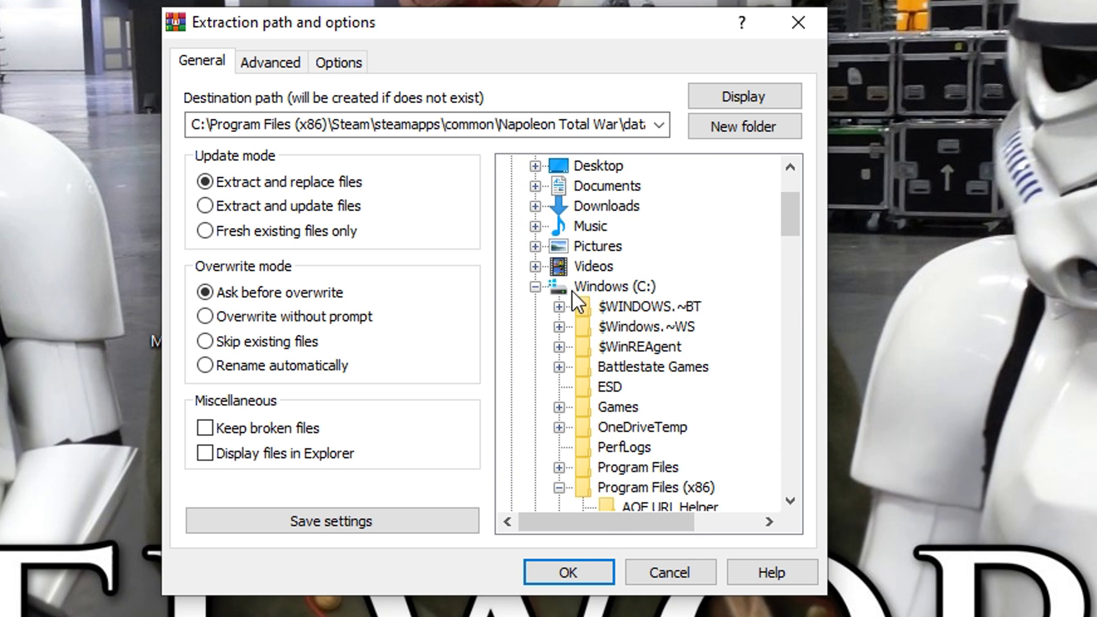
scroll(669, 309, down, 2)
scroll(665, 304, down, 1)
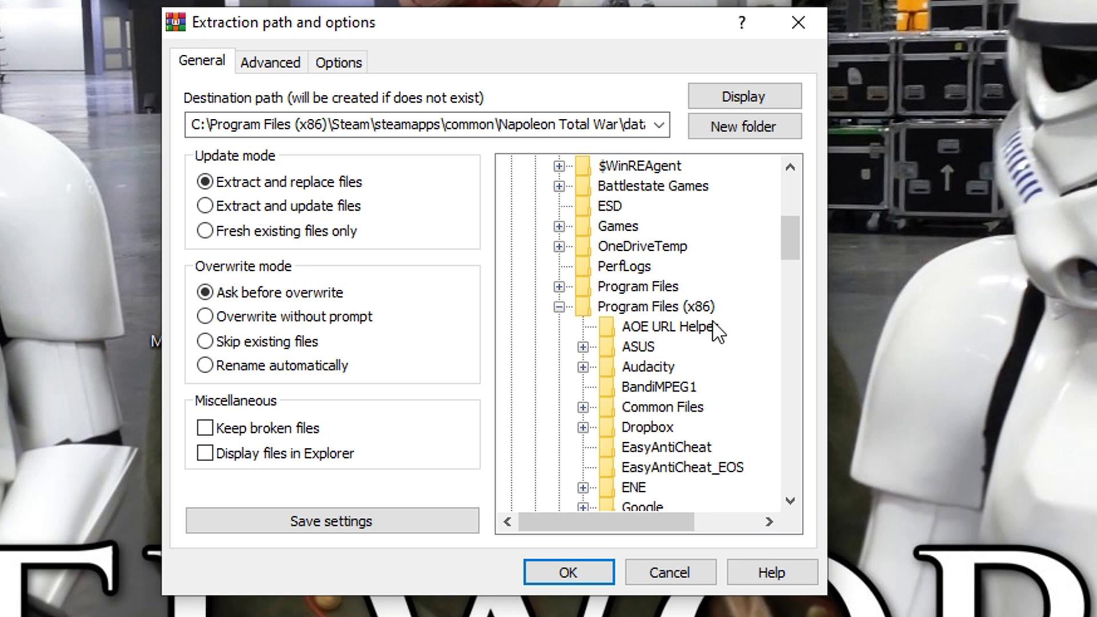
mouse_move(648, 521)
mouse_down()
mouse_move(712, 532)
mouse_move(640, 521)
mouse_up()
scroll(660, 386, down, 5)
scroll(555, 362, down, 3)
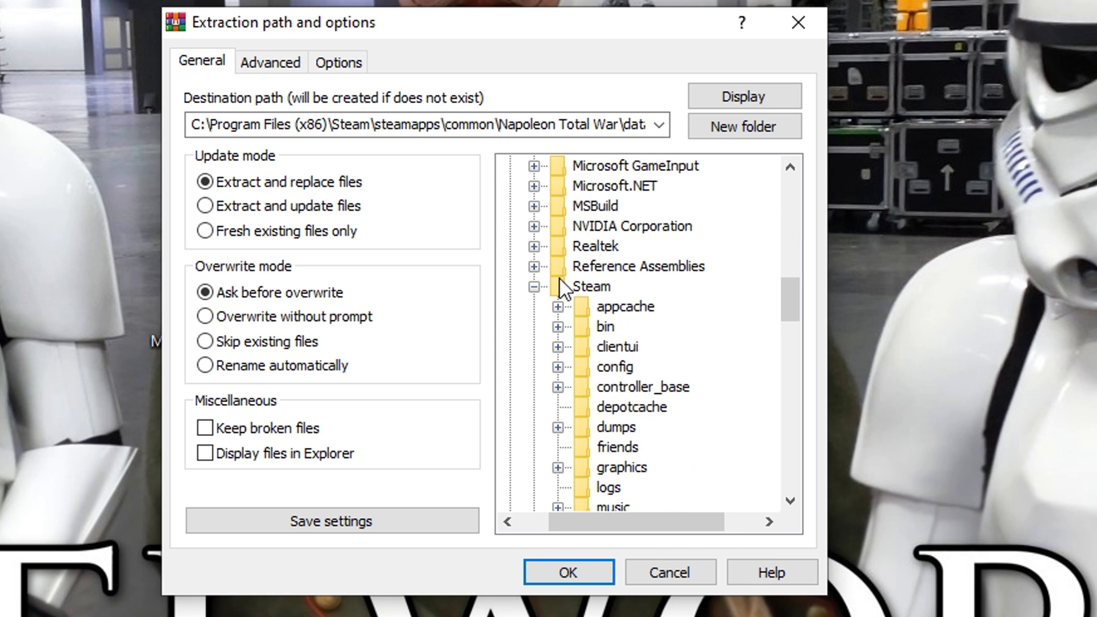
scroll(561, 279, down, 3)
scroll(560, 280, down, 1)
scroll(657, 394, down, 2)
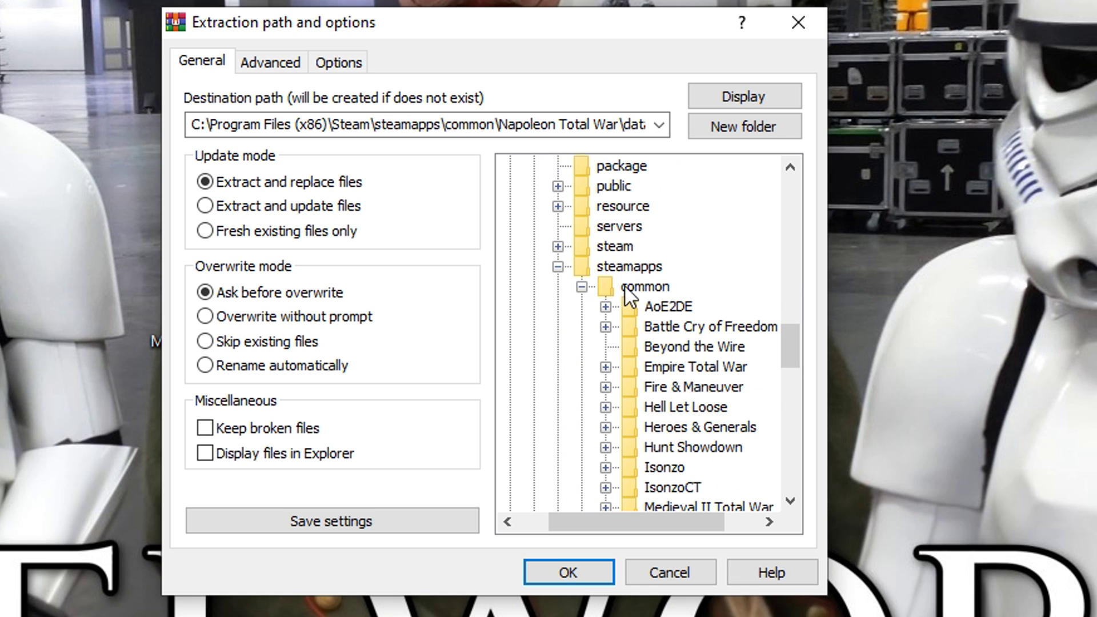
scroll(676, 294, down, 4)
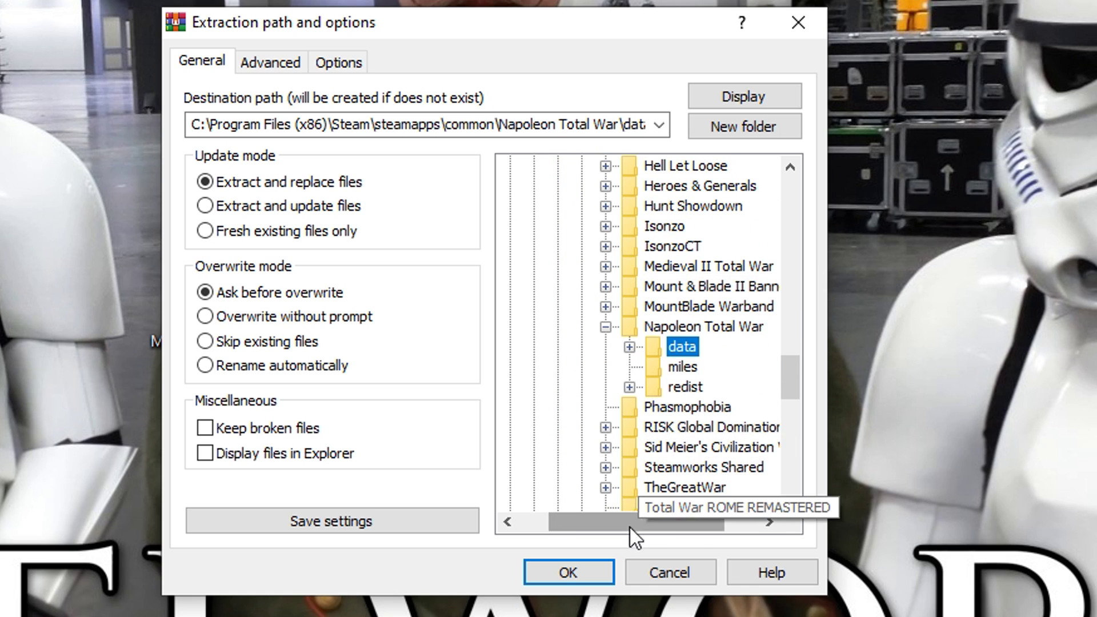
drag(660, 525, 694, 534)
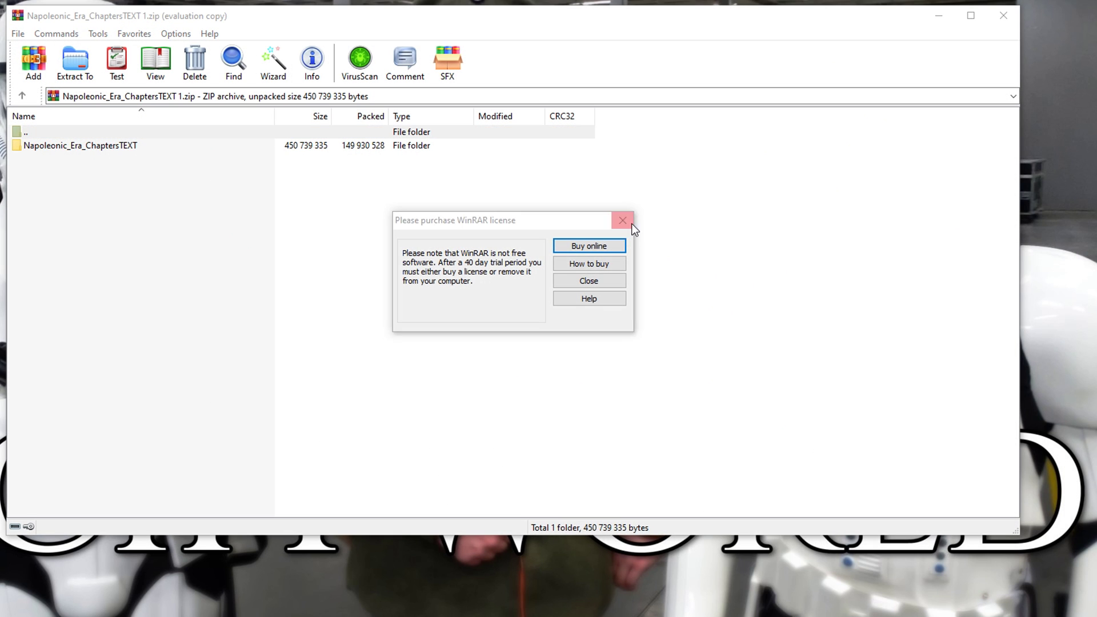
Dismiss the licence reminder, open the Napoleonic_Era_ChaptersTEXT folder inside the archive and select Chapter_XIII_Text(1815).pack
key(Escape)
double_click(60, 147)
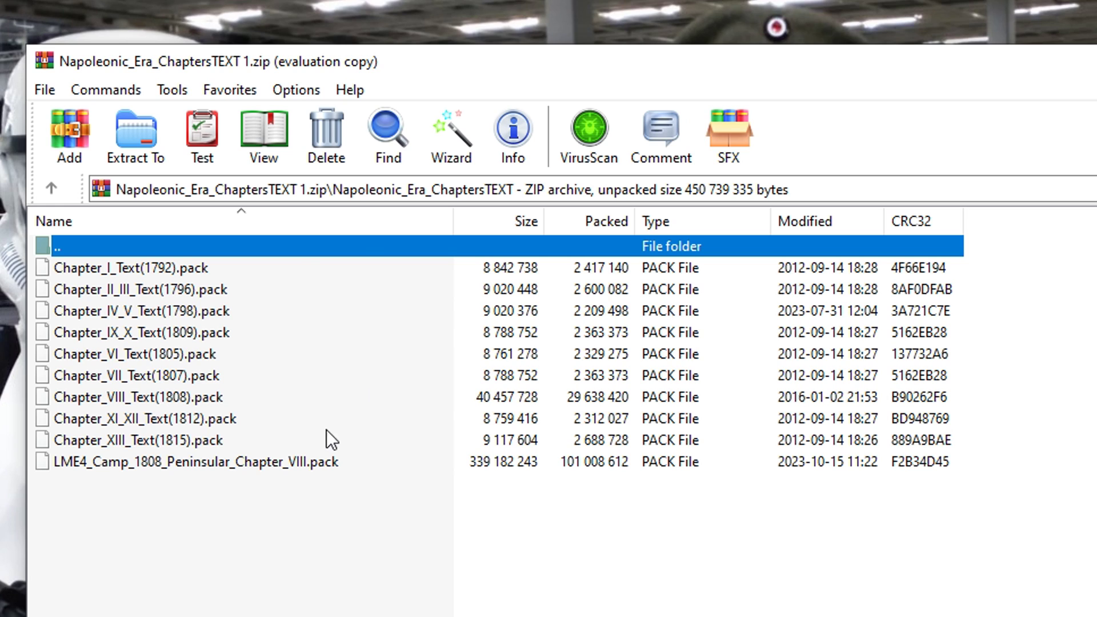
click(177, 445)
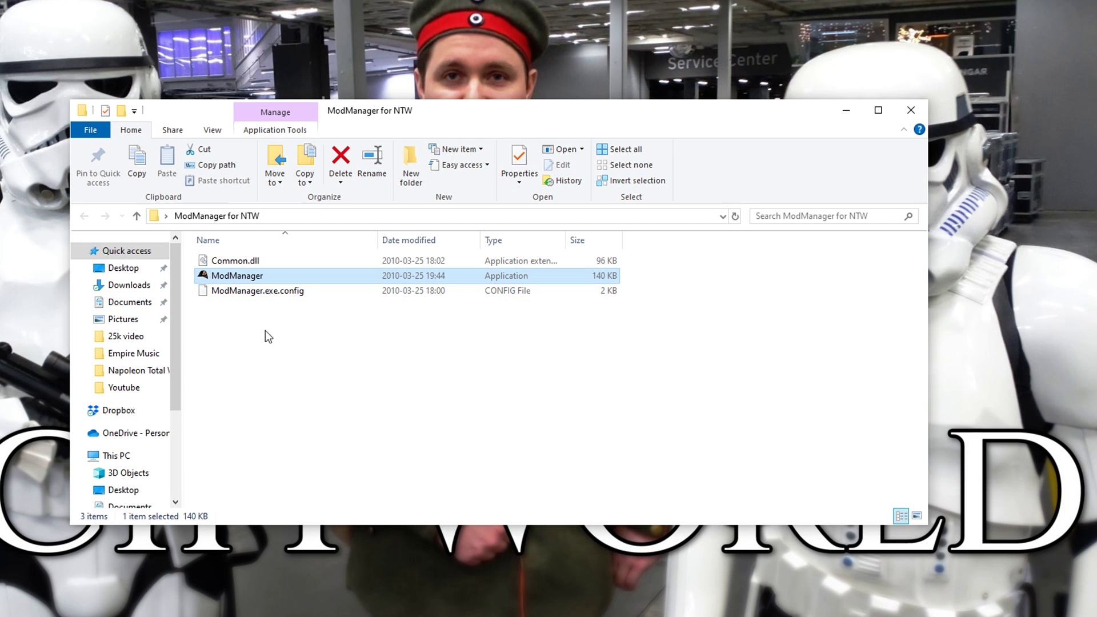
Launch ModManager from the ModManager for NTW folder and look through its list of mod packs
double_click(248, 277)
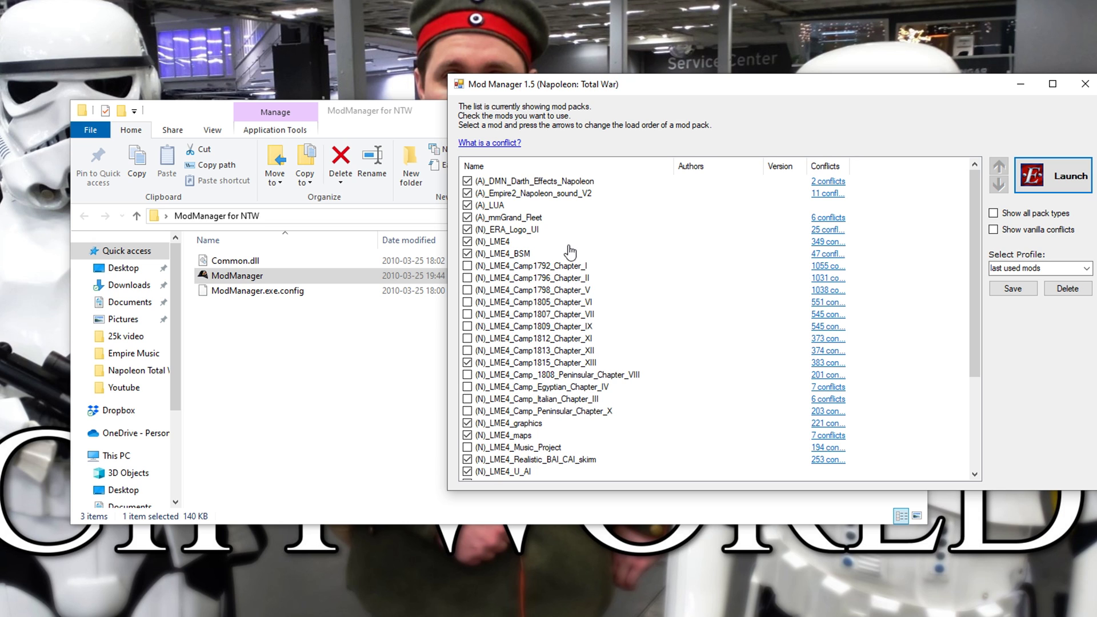
scroll(557, 288, down, 4)
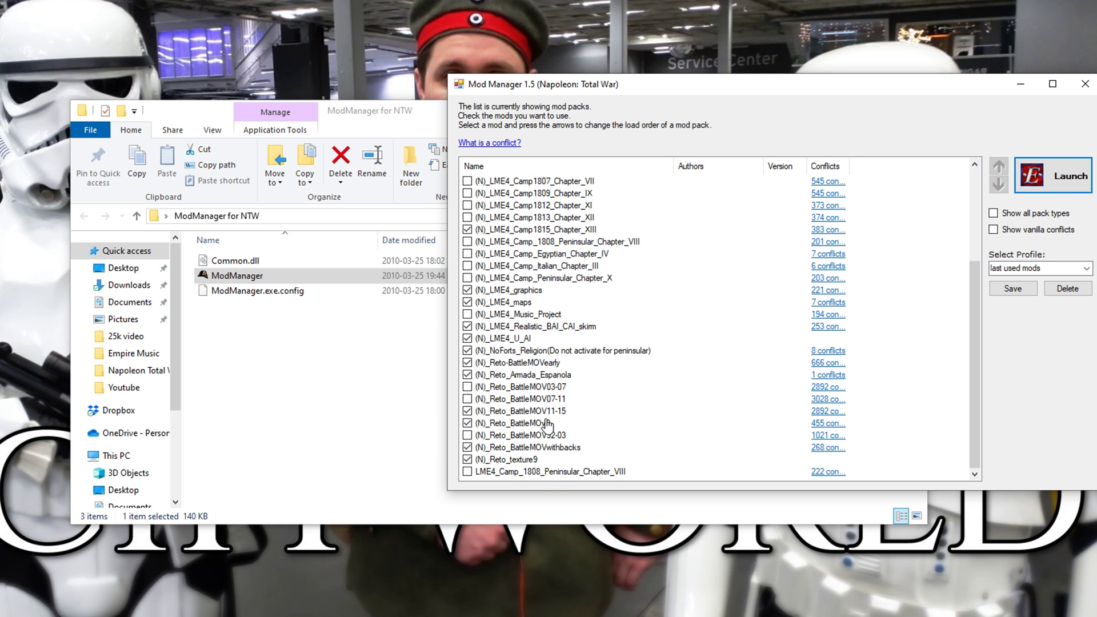
scroll(548, 427, up, 4)
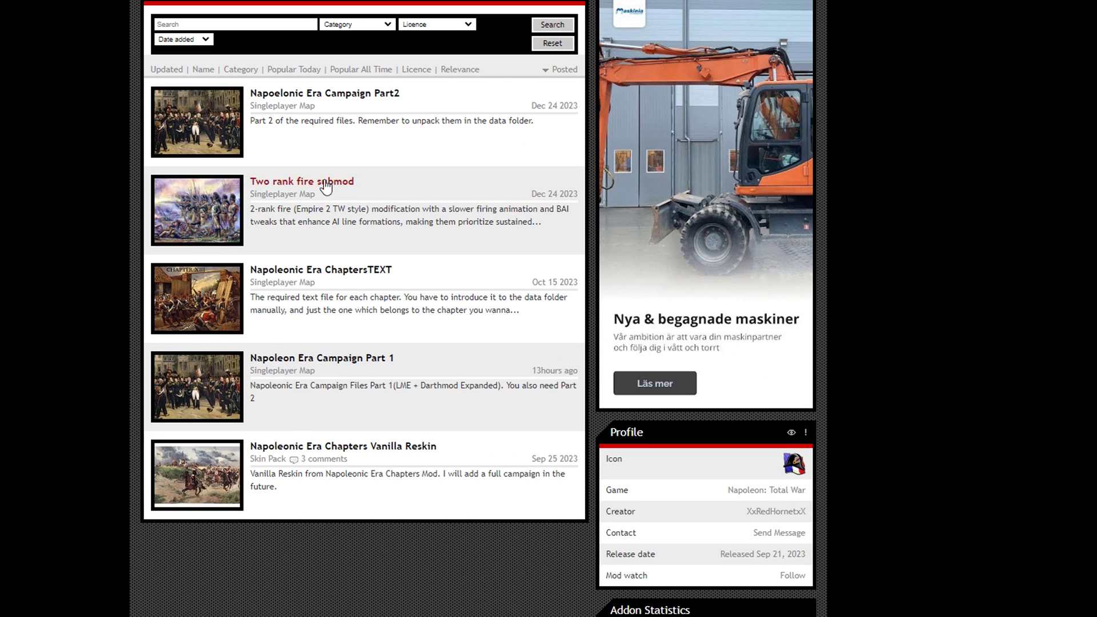
Open the Napoleon Era Campaign Part 1 add-on page and expand its full description
scroll(306, 181, up, 6)
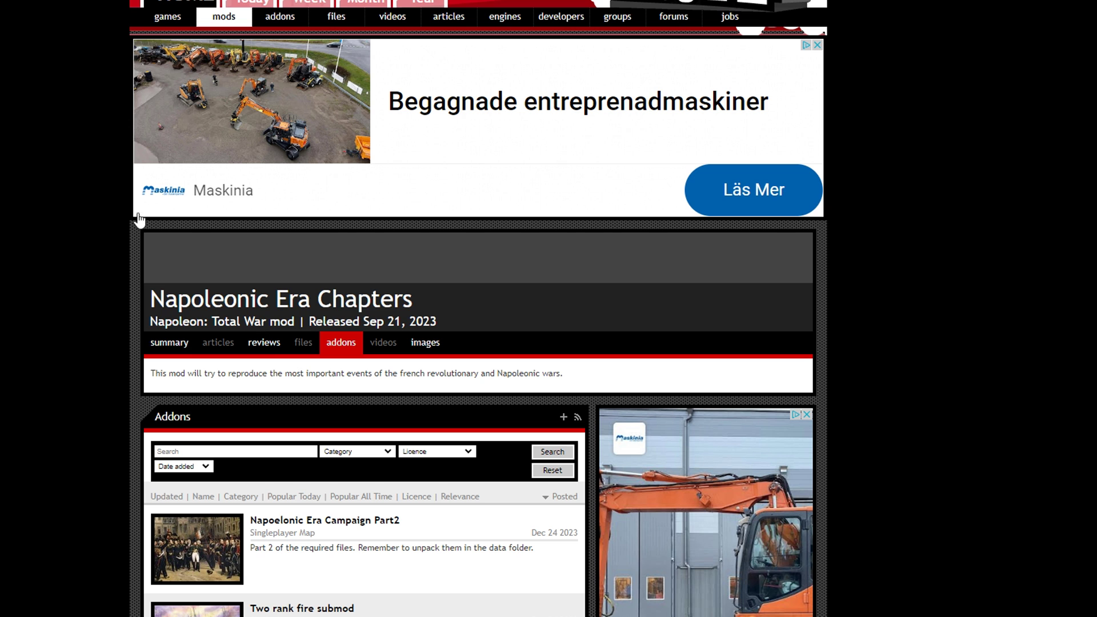
scroll(416, 307, down, 8)
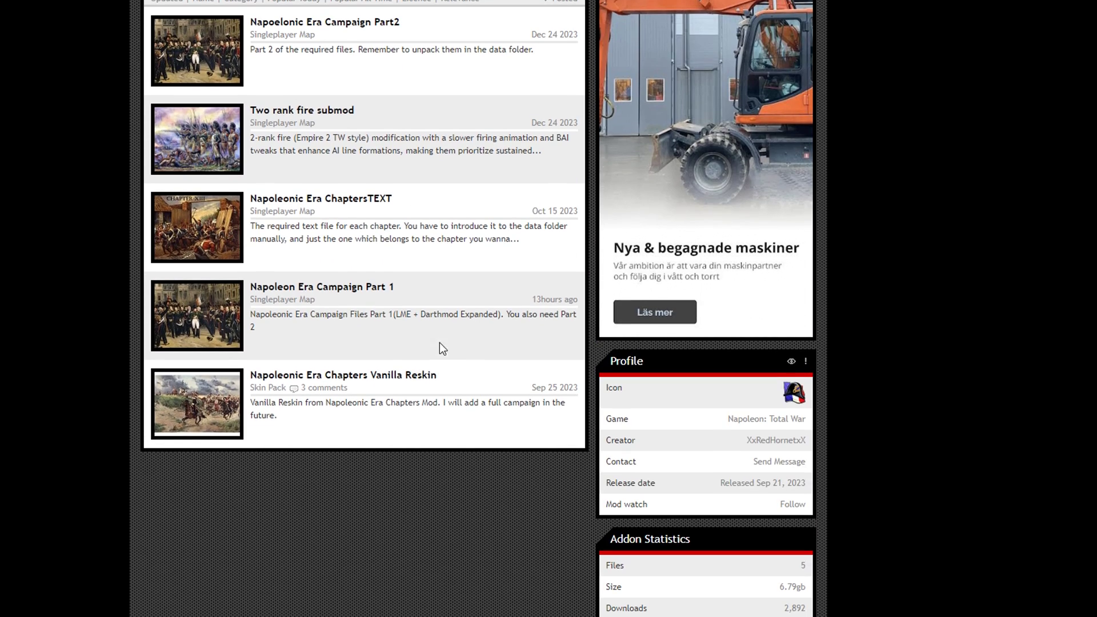
click(320, 288)
scroll(403, 283, down, 7)
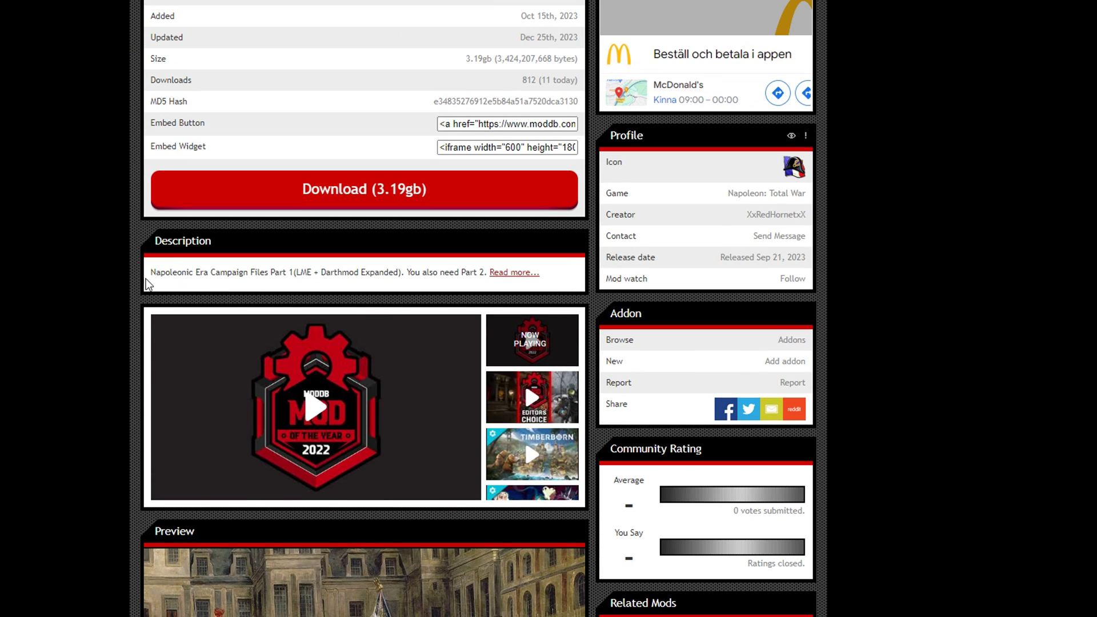
click(501, 276)
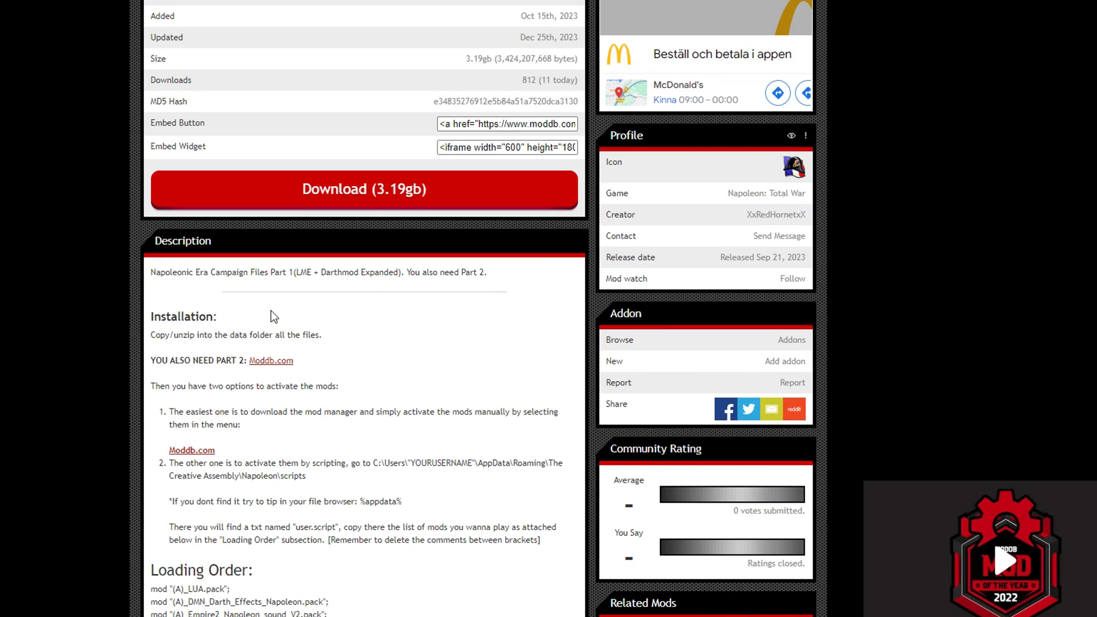
Examine the Loading Order section, highlighting the mod lines from (A)_LUA.pack through (N)_Reto_Armada_Espanola.pack
scroll(271, 310, down, 8)
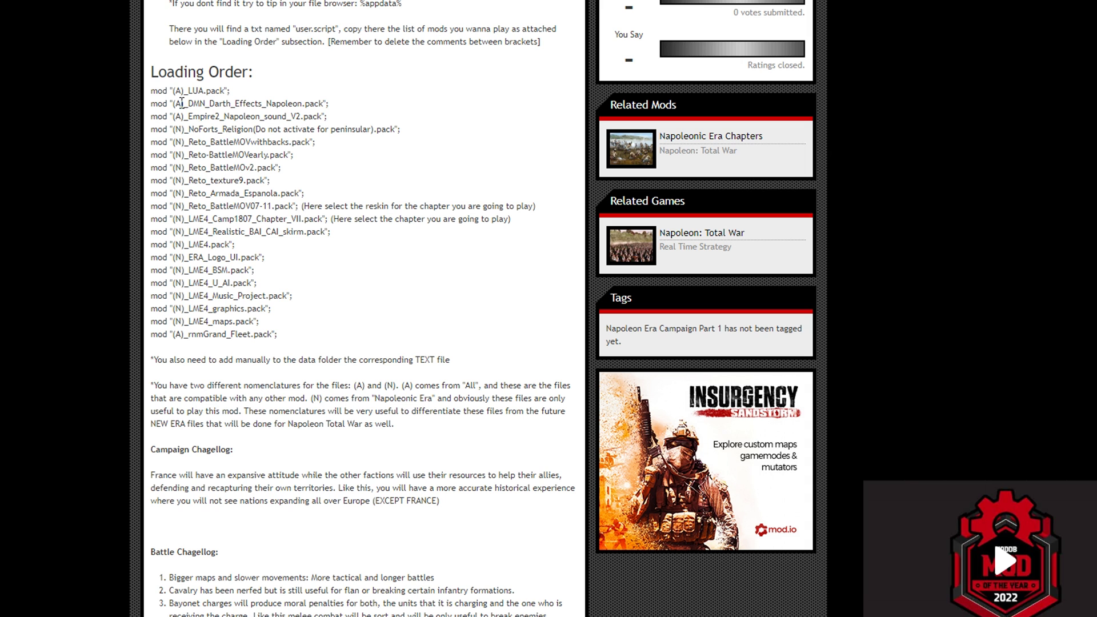
drag(151, 71, 410, 325)
click(204, 114)
drag(162, 91, 363, 194)
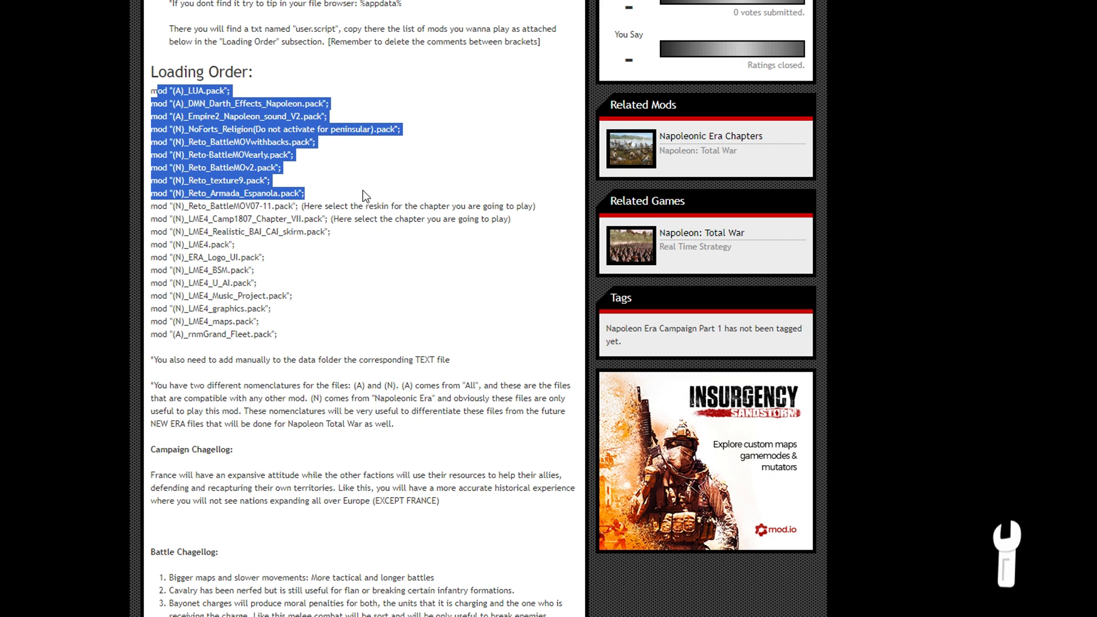
Bring Mod Manager back, move its window beside the page's Loading Order list and look through its ticked mod packs
click(212, 130)
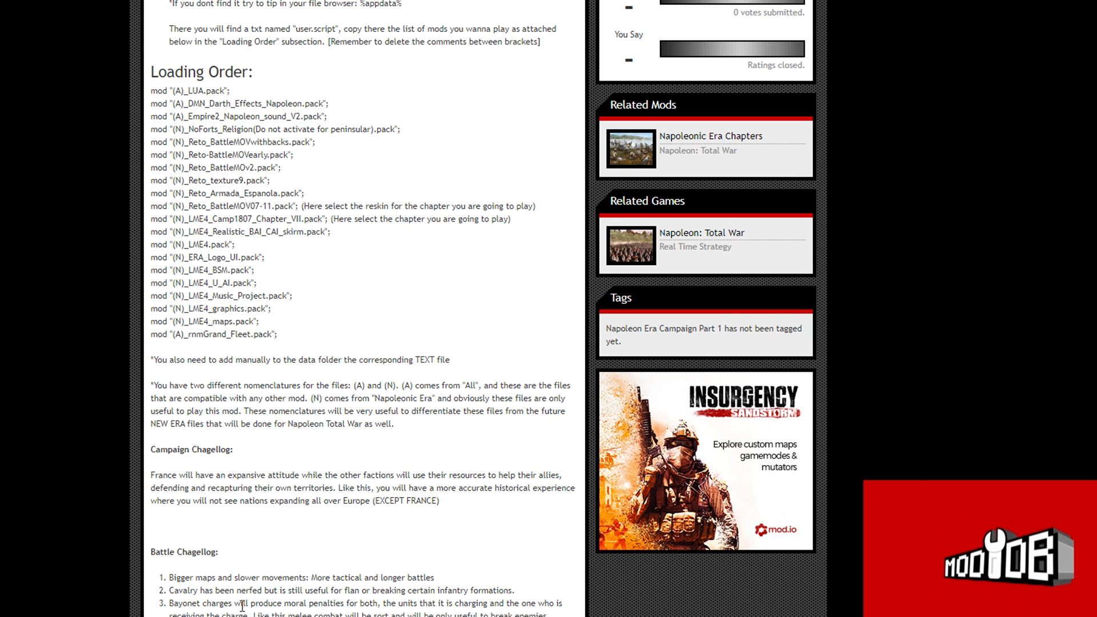
key(alt+Tab)
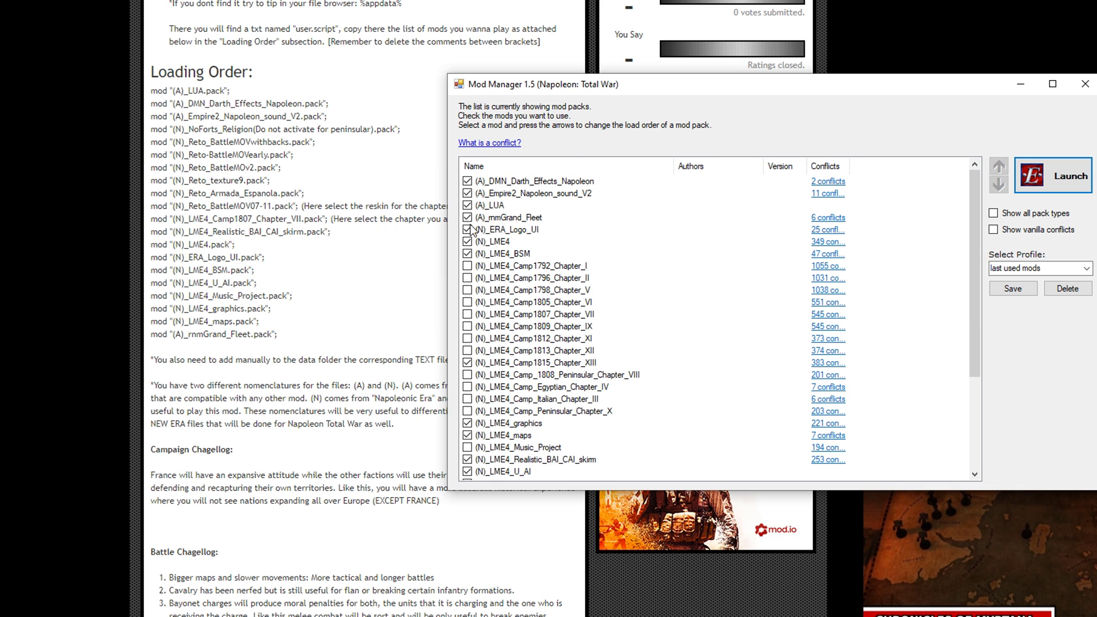
drag(654, 83, 625, 1)
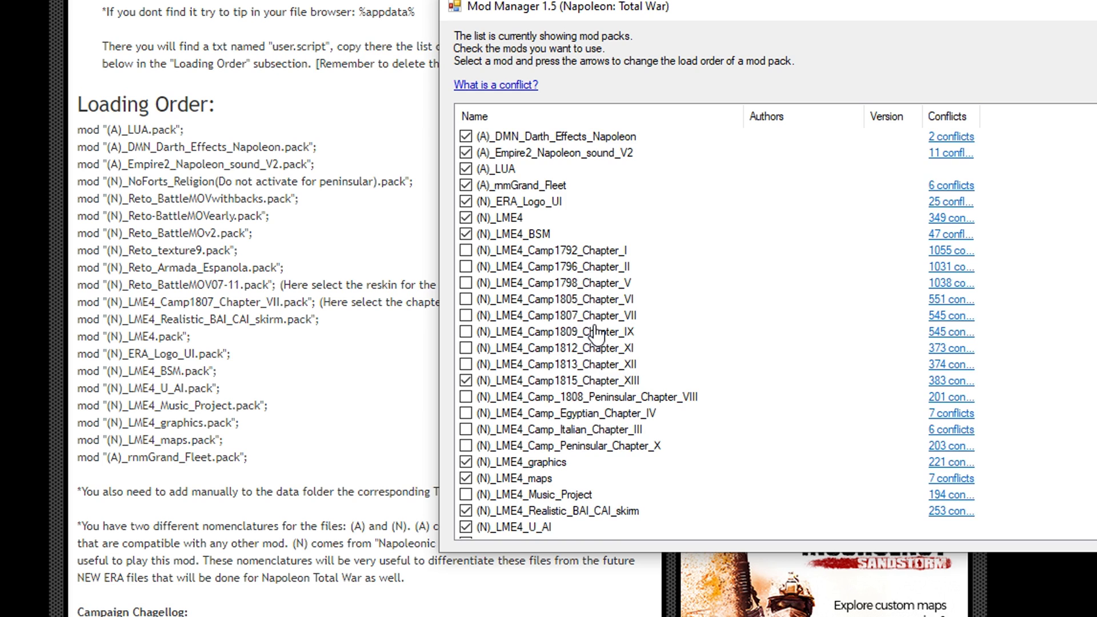
scroll(597, 337, down, 4)
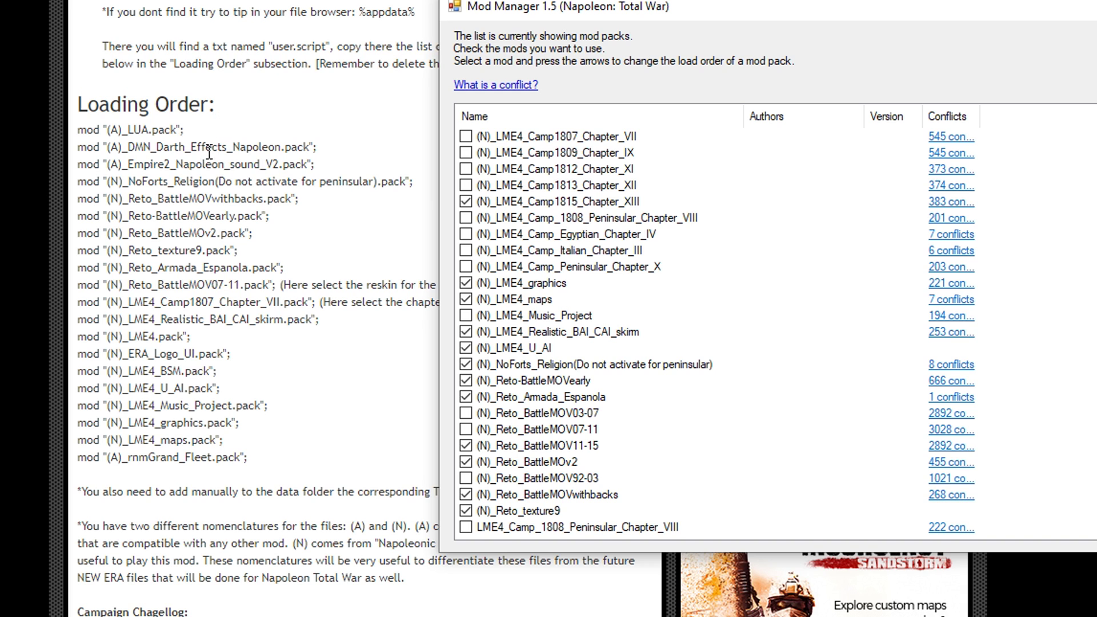
Examine the reskin line (N)_Reto_BattleMOV07-11.pack and the chapter line in the Loading Order against the packs in Mod Manager
drag(119, 130, 286, 273)
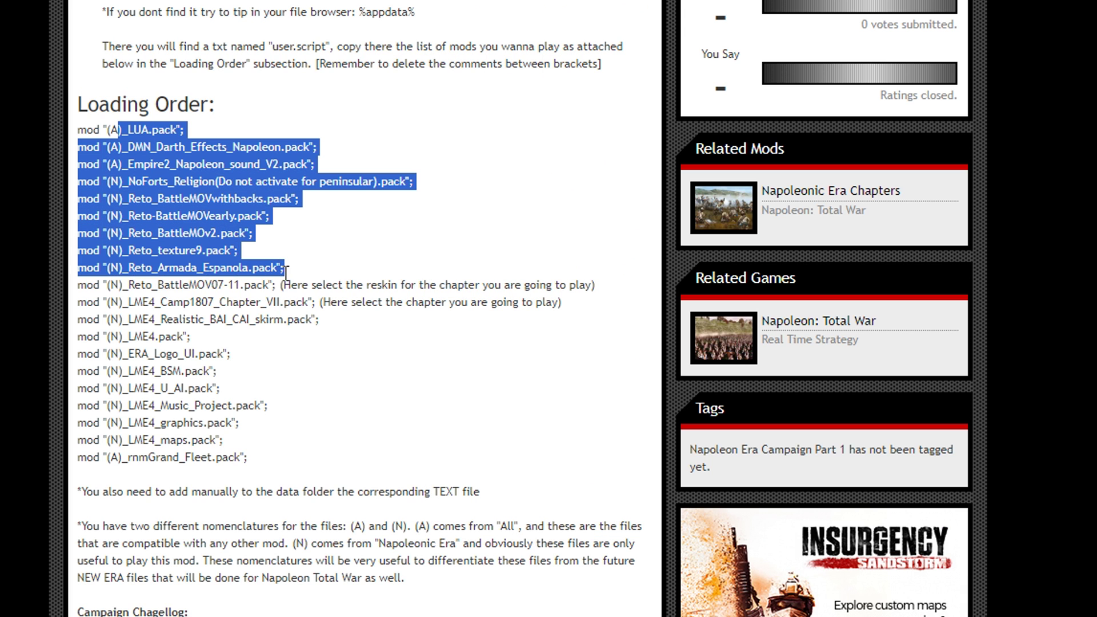
click(186, 274)
drag(106, 286, 320, 301)
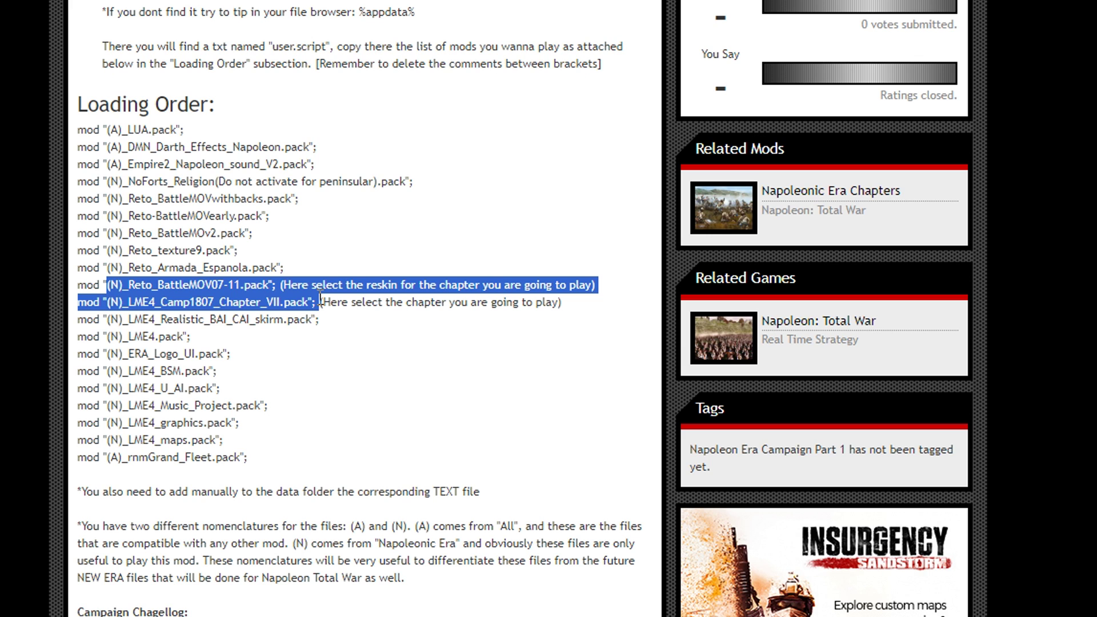
click(207, 284)
drag(106, 285, 277, 289)
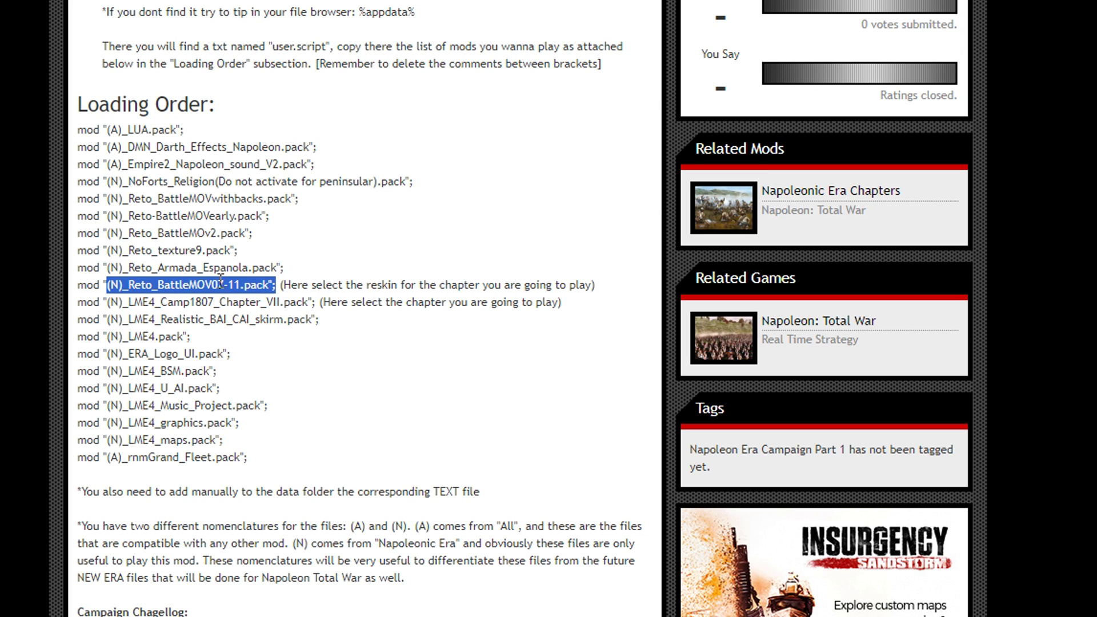
key(alt+Tab)
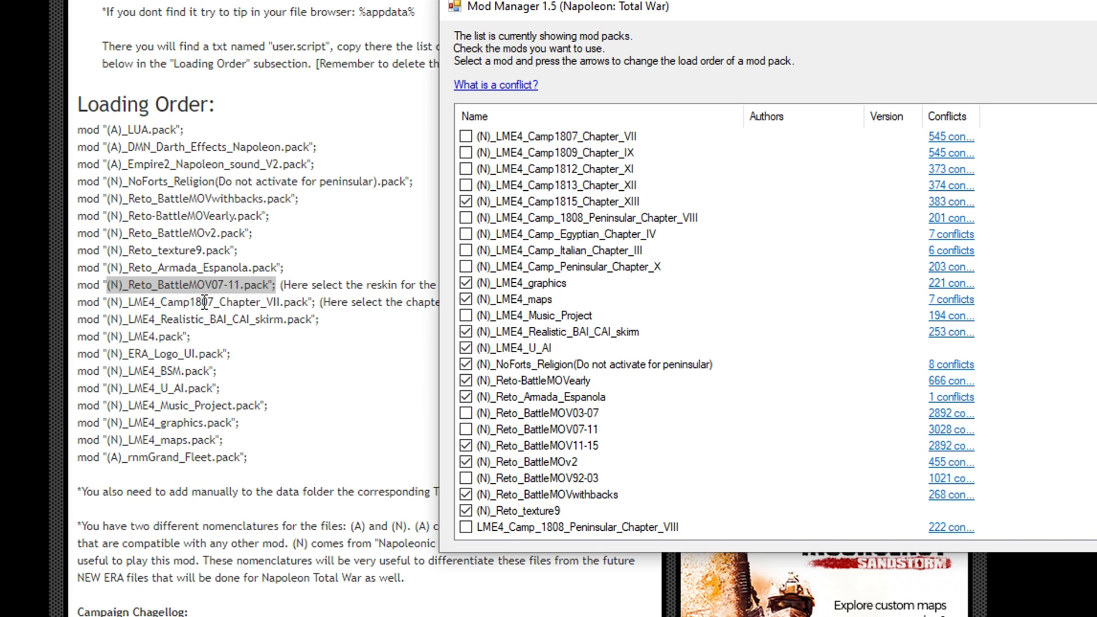
scroll(674, 403, up, 4)
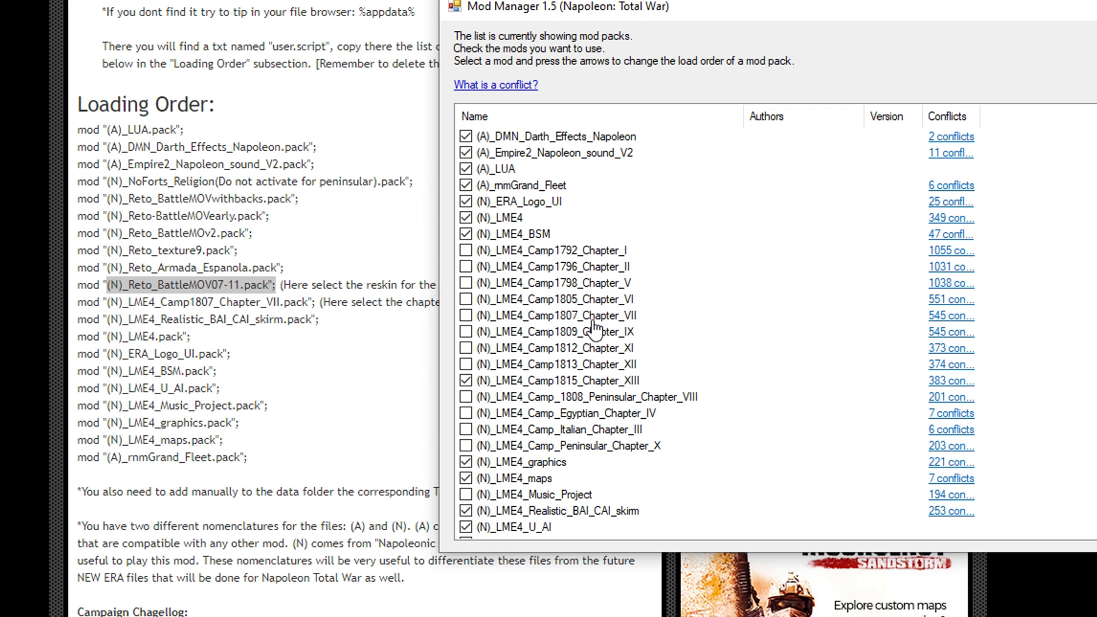
Review the Loading Order lines from (N)_LME4_Realistic_BAI_CAI_skirm.pack through (A)_rnmGrand_Fleet.pack, and return to Mod Manager
click(118, 282)
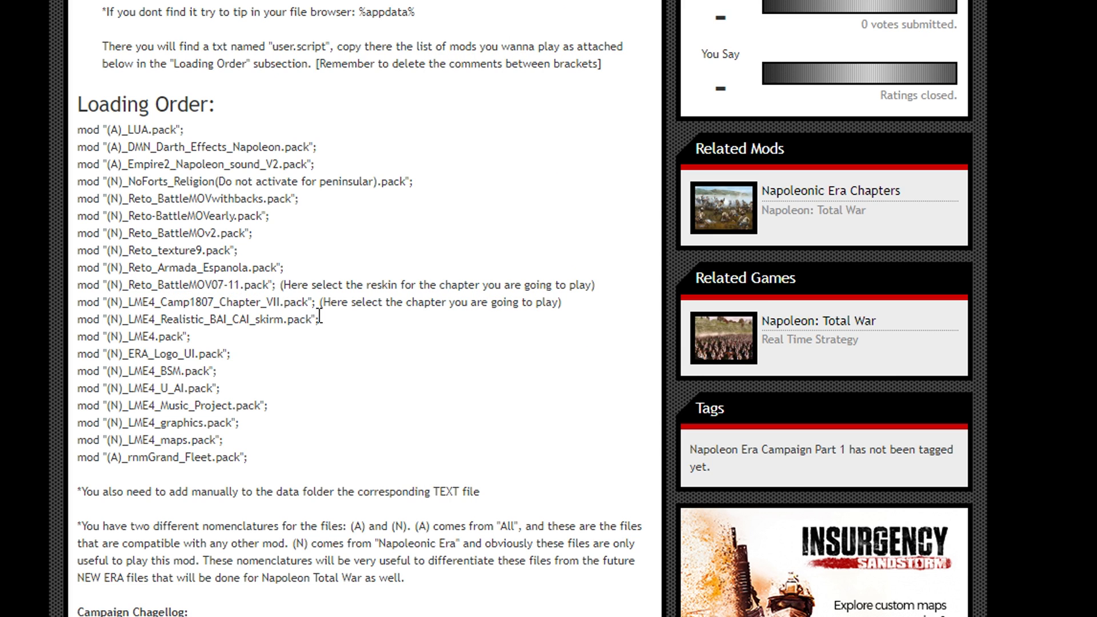
drag(111, 319, 358, 462)
click(360, 412)
key(alt+Tab)
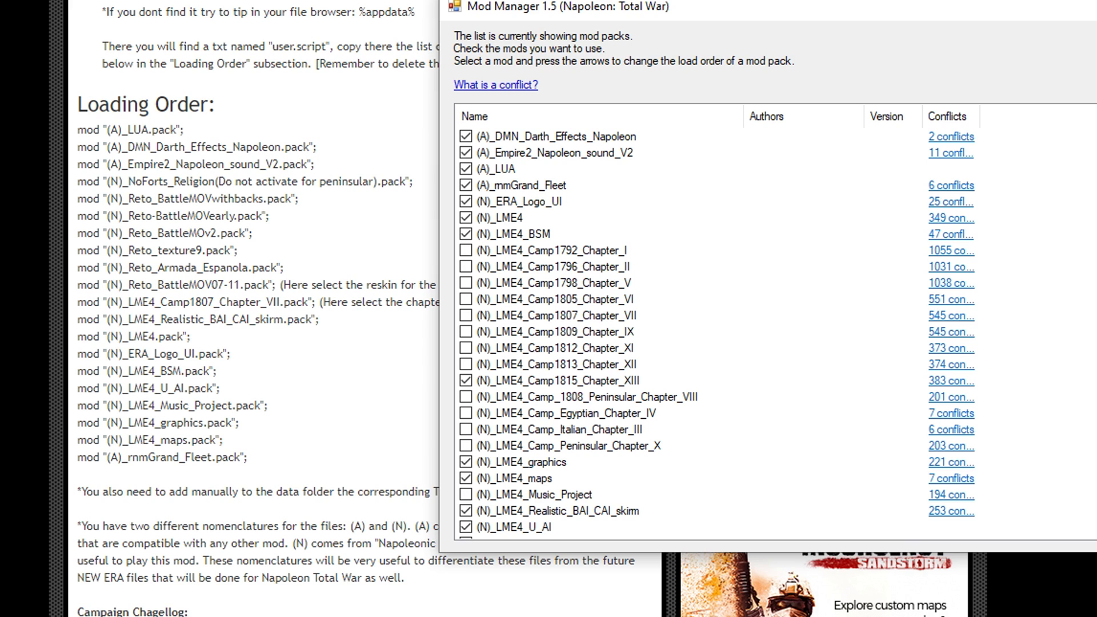